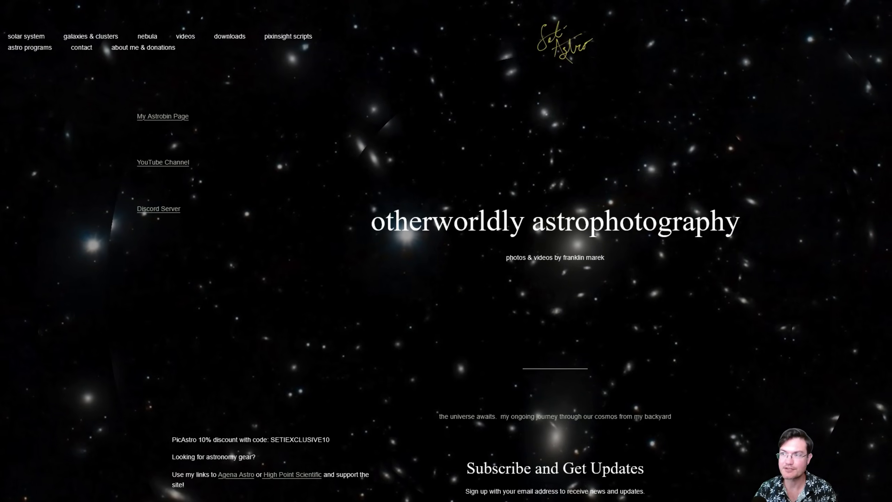
# - Browse the Seti Astro's Suite and Cosmic Clarity pages under Astro Programs on the website
pyautogui.moveTo(20, 49)
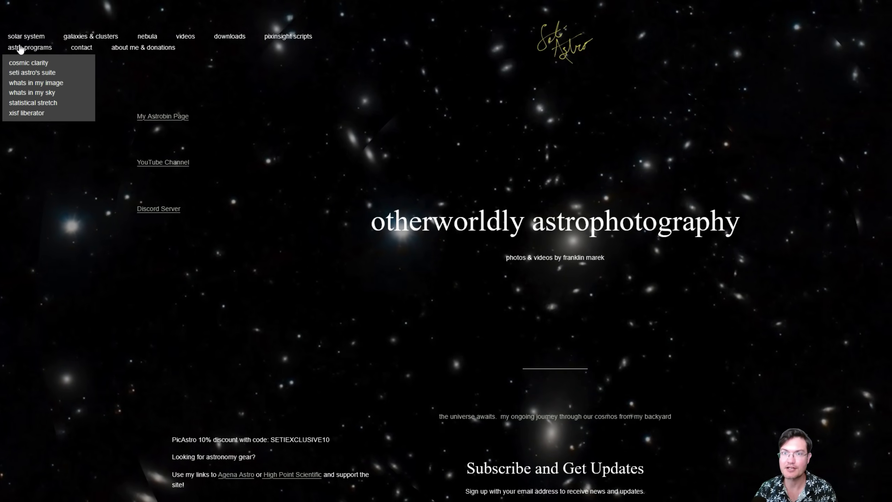
pyautogui.click(36, 73)
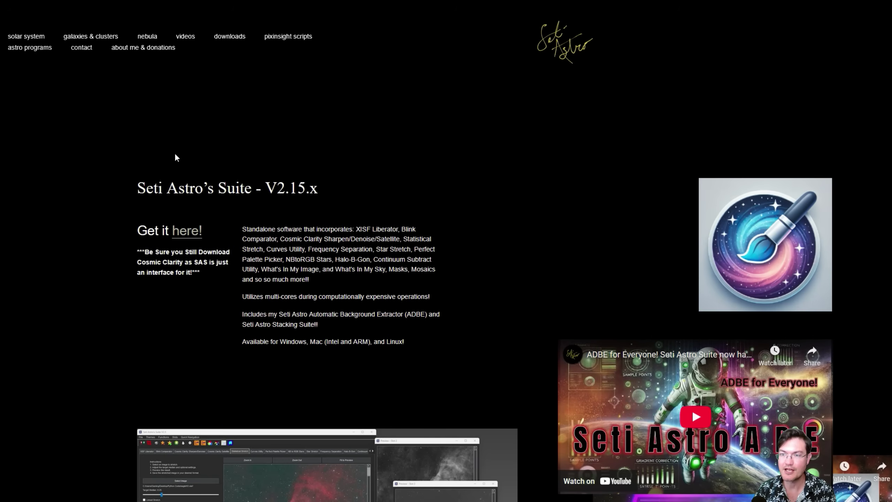
pyautogui.moveTo(30, 47)
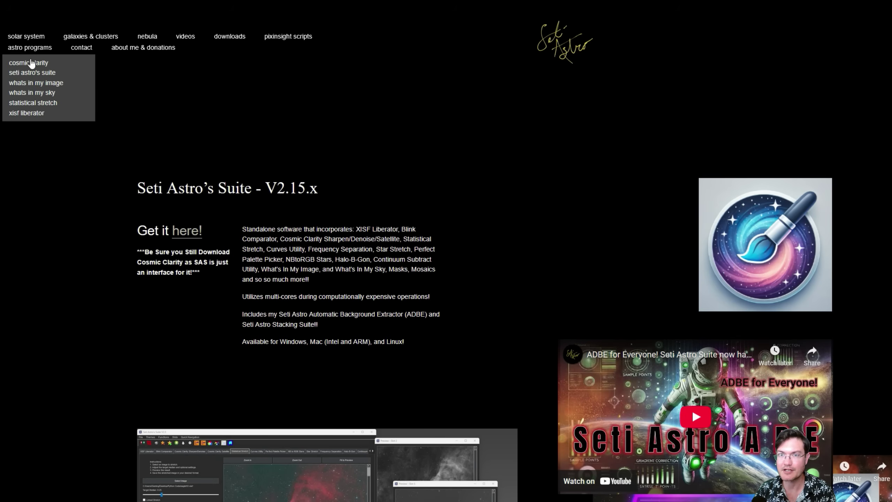
pyautogui.click(31, 64)
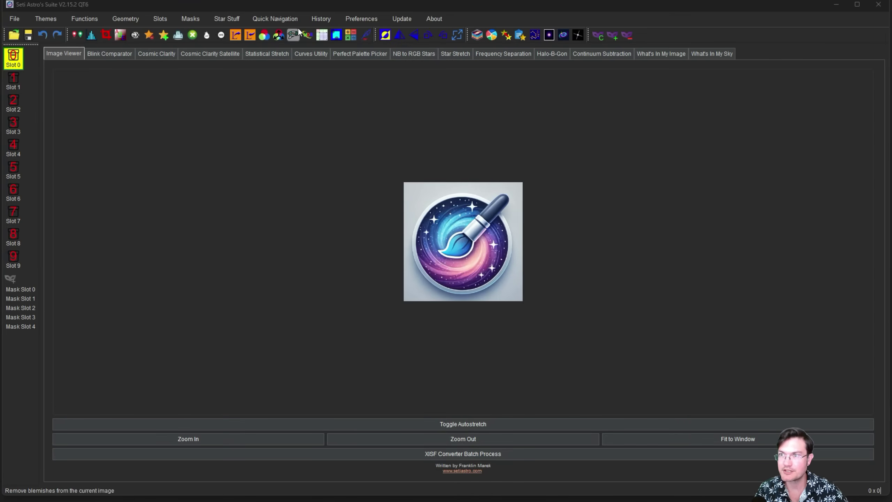
# - Switch to the What's In My Image tool via the Quick Navigation menu
pyautogui.click(287, 19)
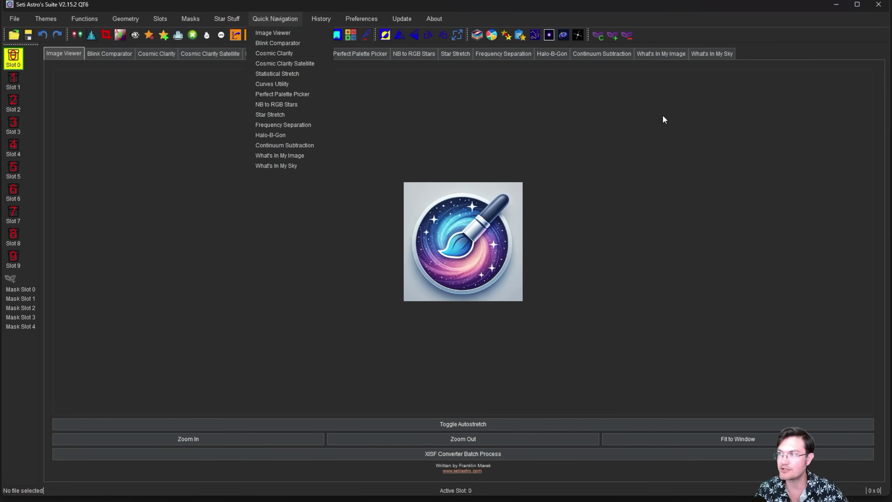
pyautogui.click(295, 156)
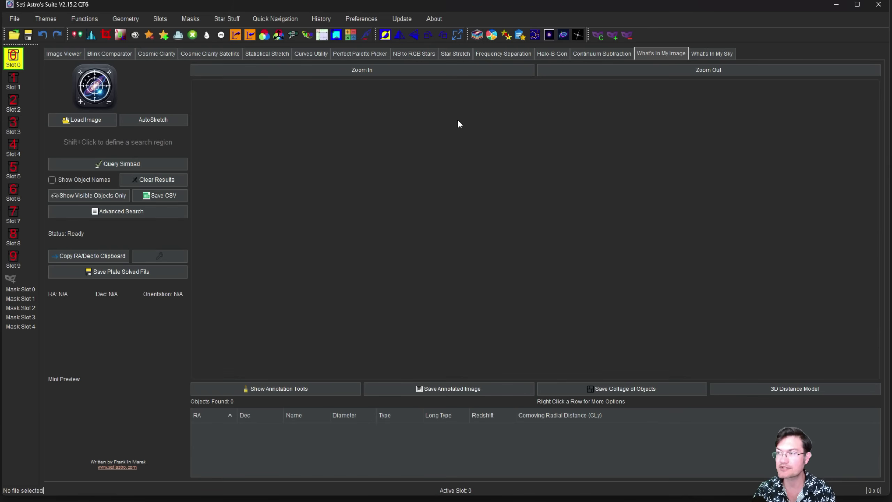
# - Load the galaxy-cluster image and pan around several regions of the field
pyautogui.click(76, 119)
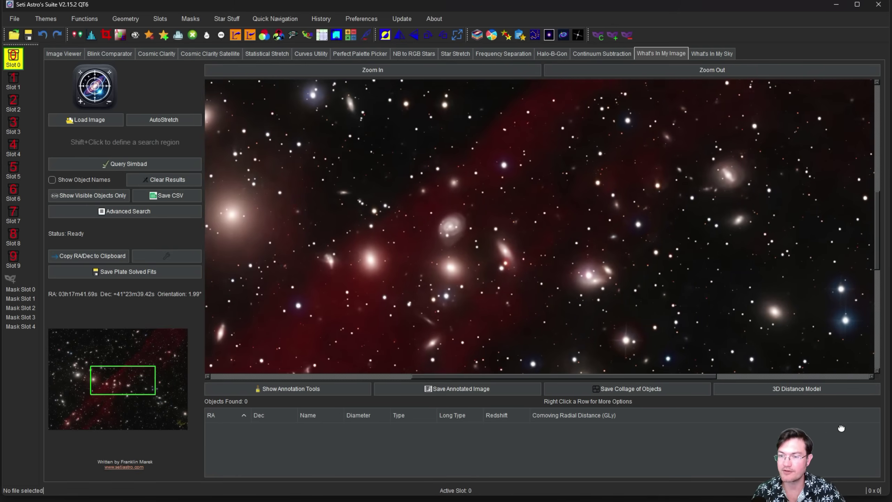
pyautogui.scroll(-2, 603, 294)
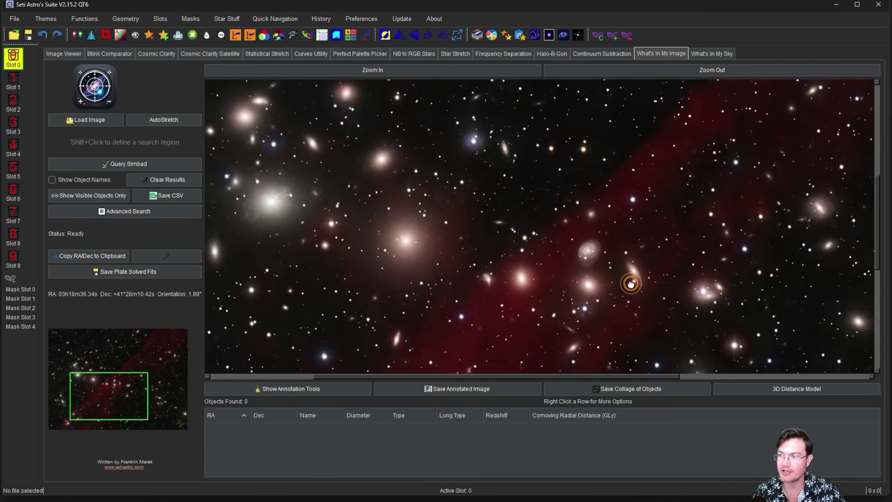
pyautogui.moveTo(629, 281); pyautogui.dragTo(481, 250)
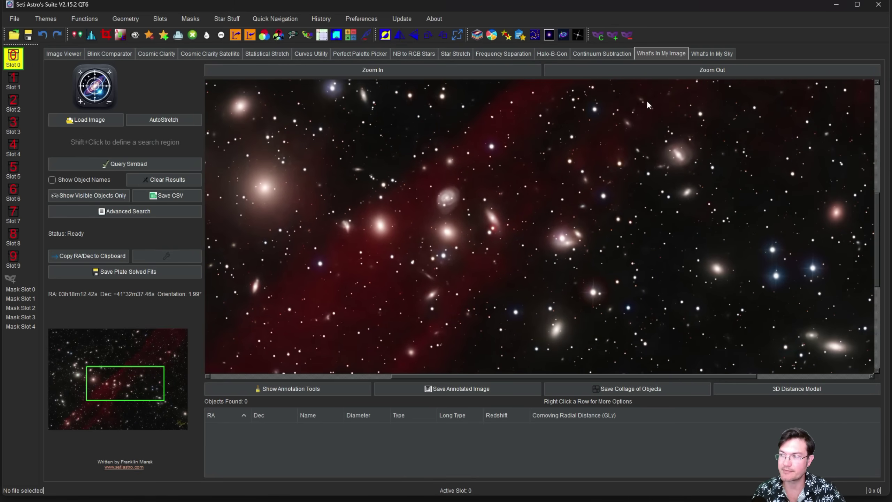
pyautogui.moveTo(546, 194); pyautogui.dragTo(621, 217)
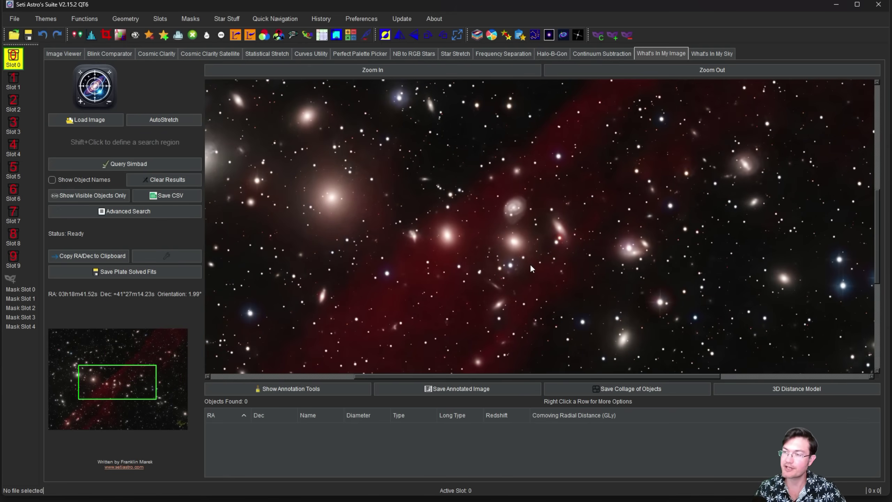
pyautogui.moveTo(402, 248); pyautogui.dragTo(450, 274)
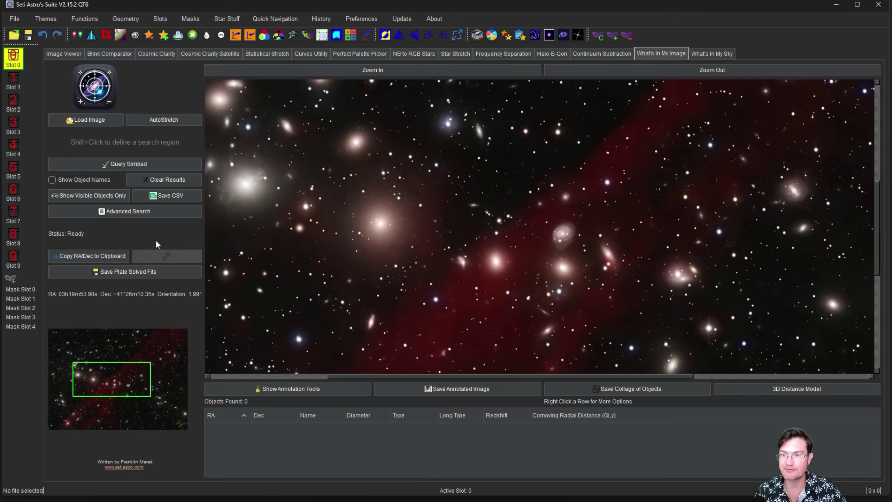
# - Limit the advanced object search to all galaxy types plus quasars (QSO)
pyautogui.click(128, 212)
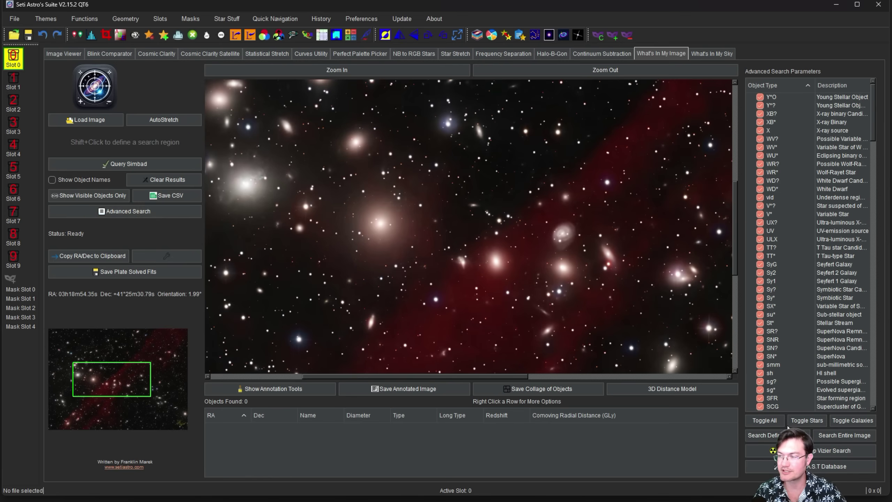
pyautogui.click(772, 420)
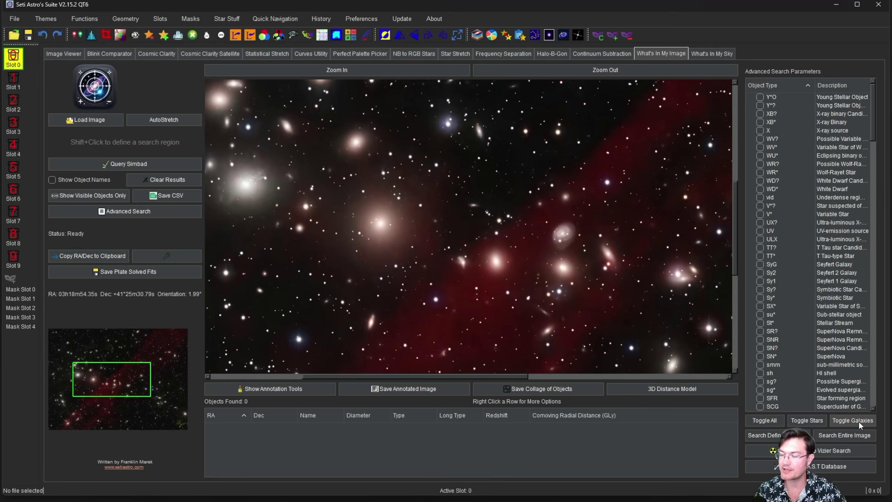
pyautogui.click(845, 423)
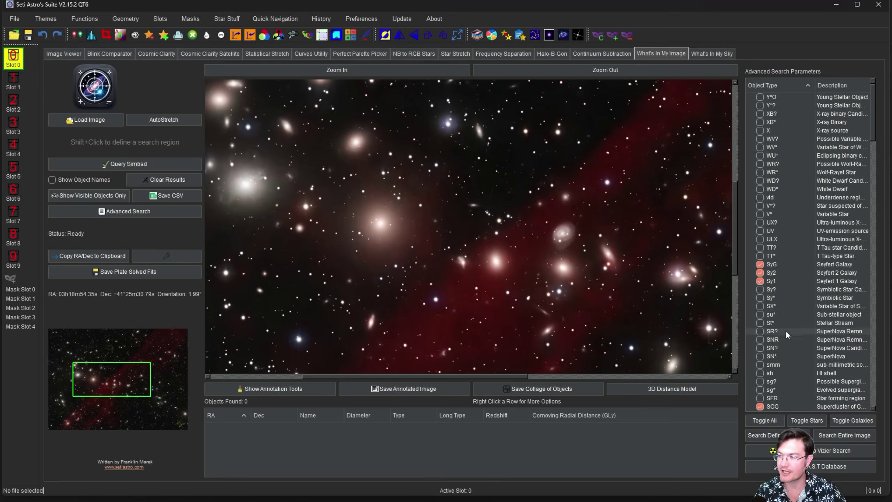
pyautogui.scroll(-9, 785, 331)
pyautogui.scroll(-4, 784, 330)
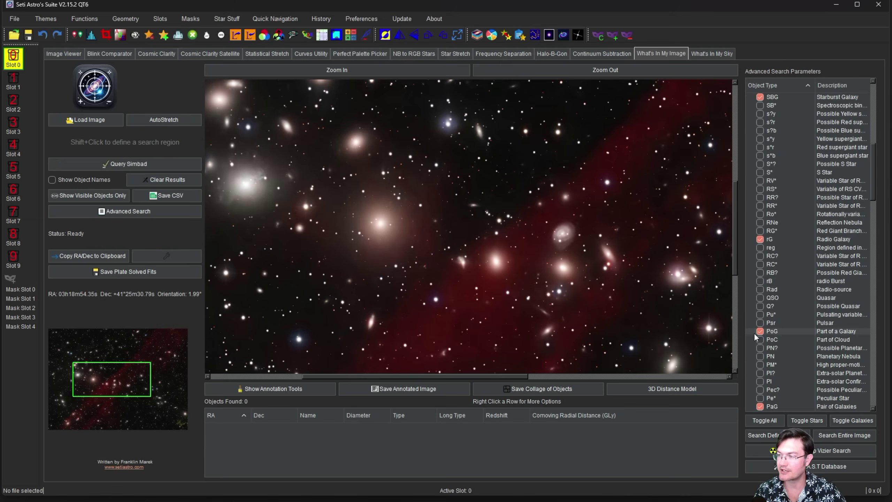
pyautogui.click(761, 299)
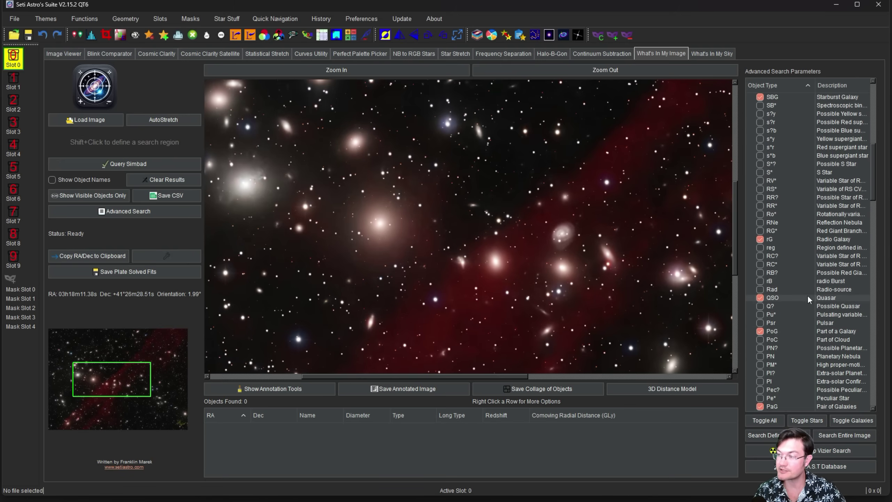
# - Search the entire image and scroll through the 501 objects found
pyautogui.click(856, 436)
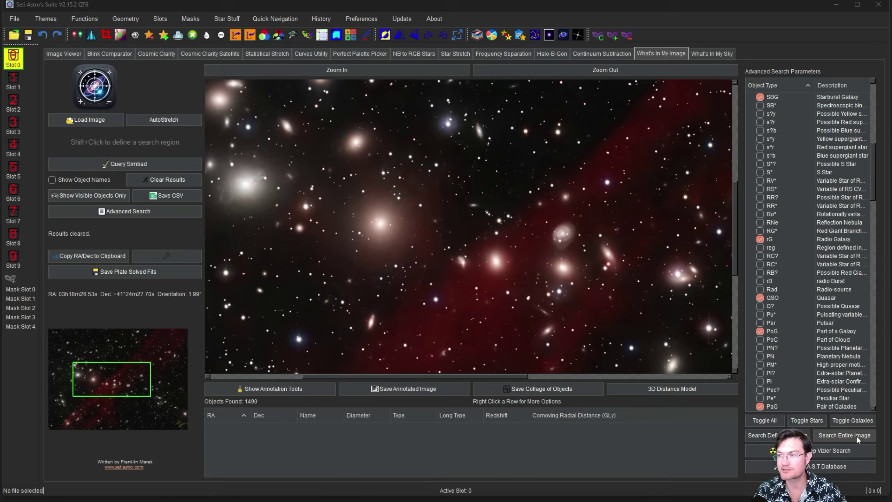
pyautogui.click(856, 435)
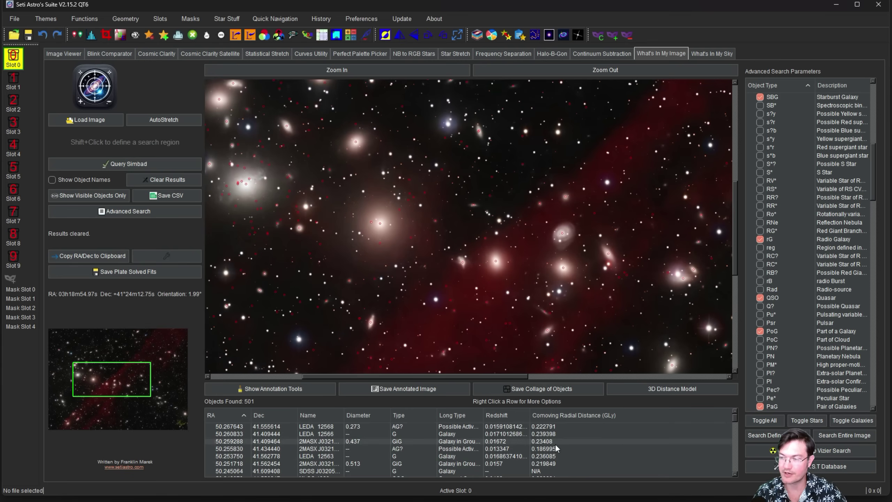
pyautogui.scroll(-1, 554, 444)
pyautogui.scroll(-4, 555, 443)
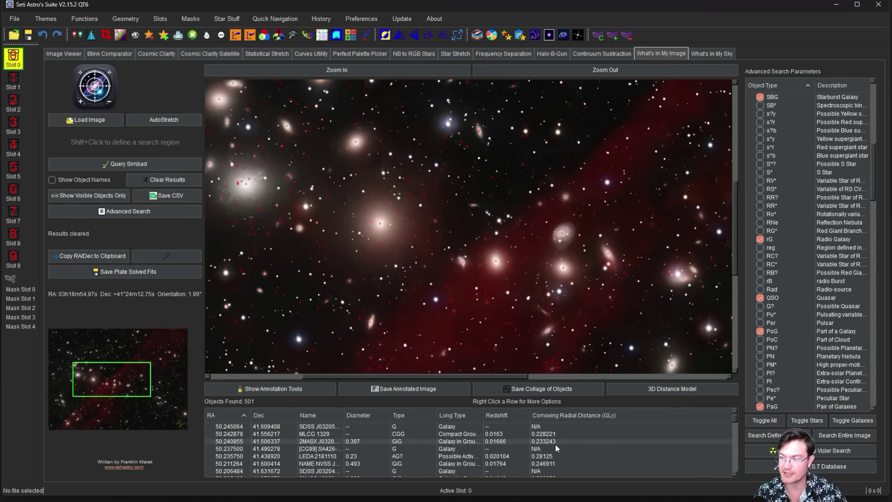
pyautogui.scroll(5, 554, 448)
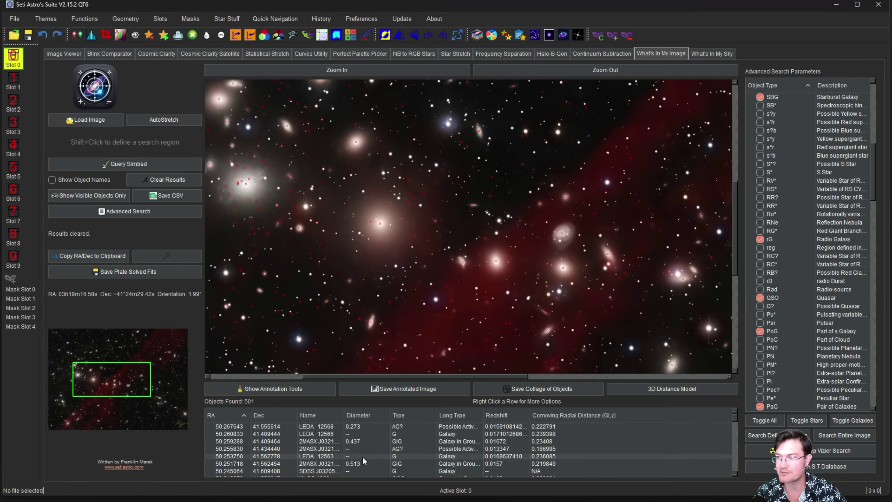
# - Start a 3D distance model using the Mesh RGB Scatter Plane image style
pyautogui.click(654, 391)
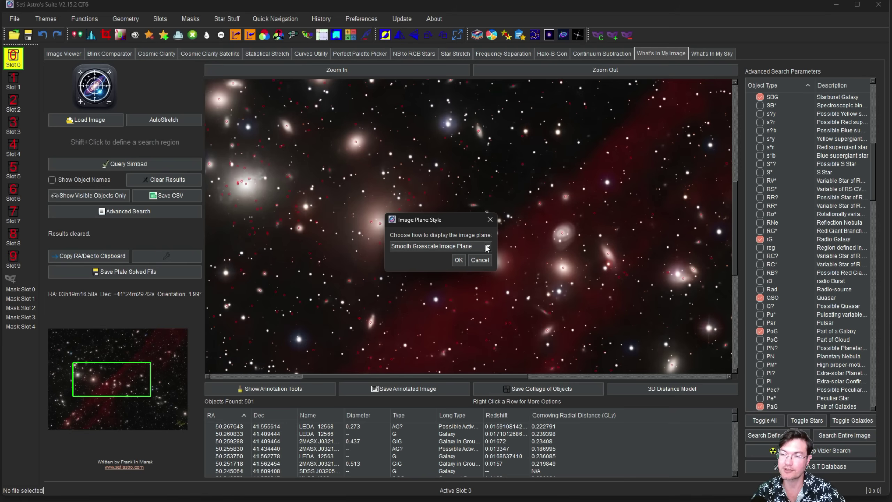
pyautogui.click(487, 247)
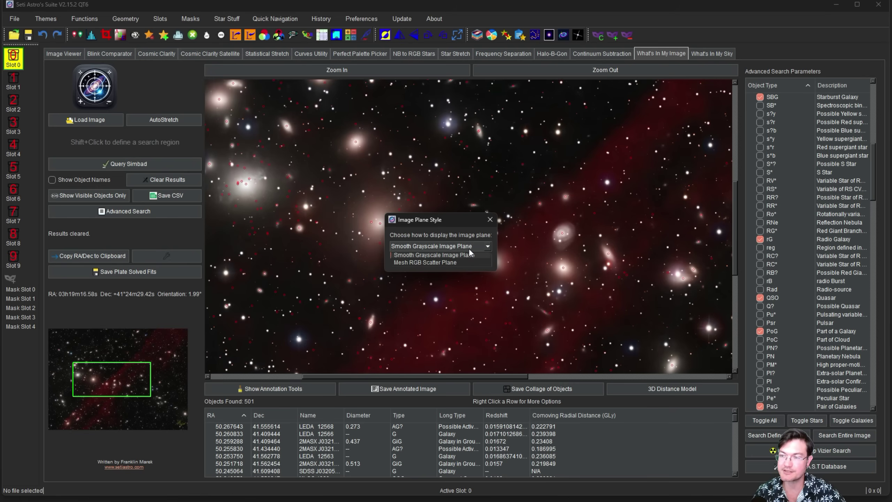
pyautogui.click(416, 262)
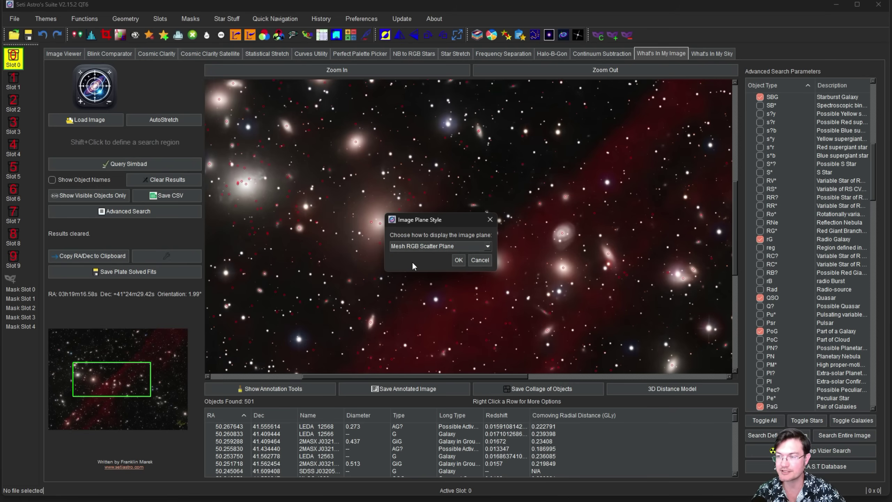
pyautogui.press('Return')
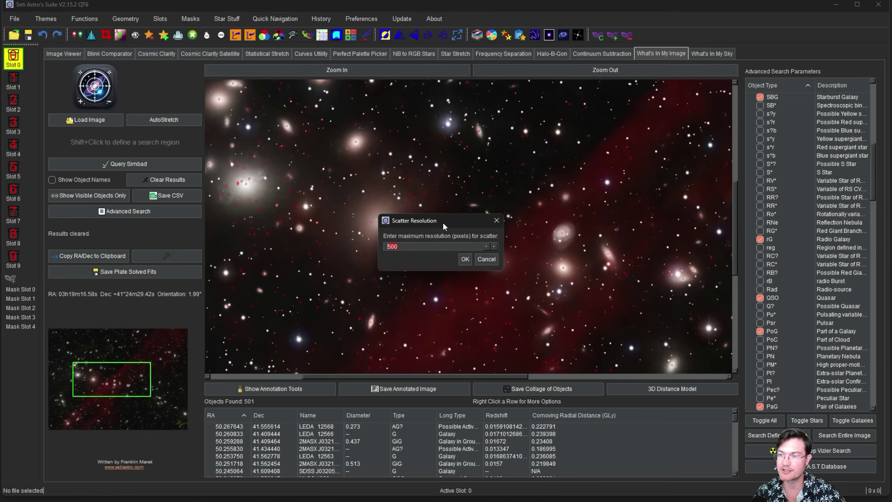
pyautogui.click(465, 259)
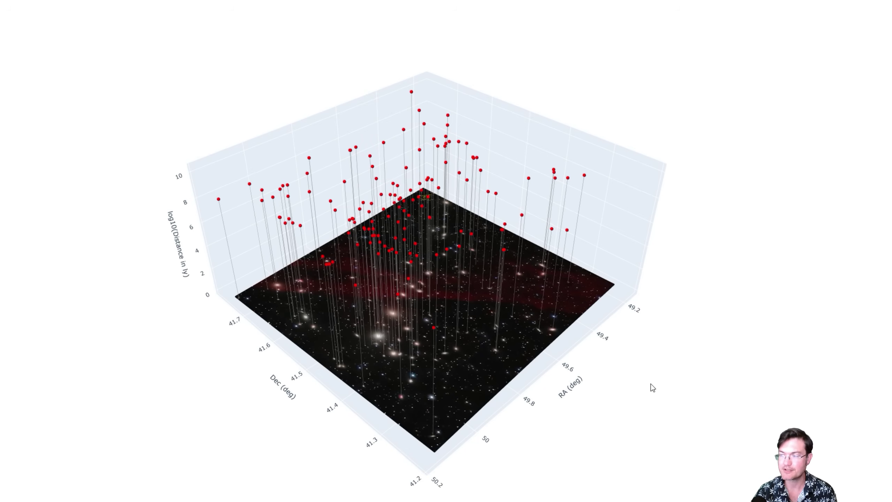
pyautogui.moveTo(652, 384); pyautogui.dragTo(621, 389)
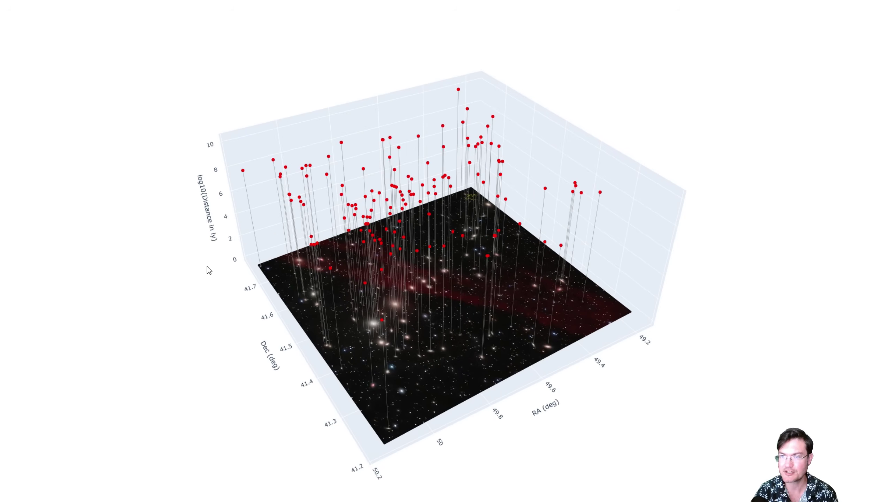
pyautogui.moveTo(757, 334); pyautogui.dragTo(765, 245)
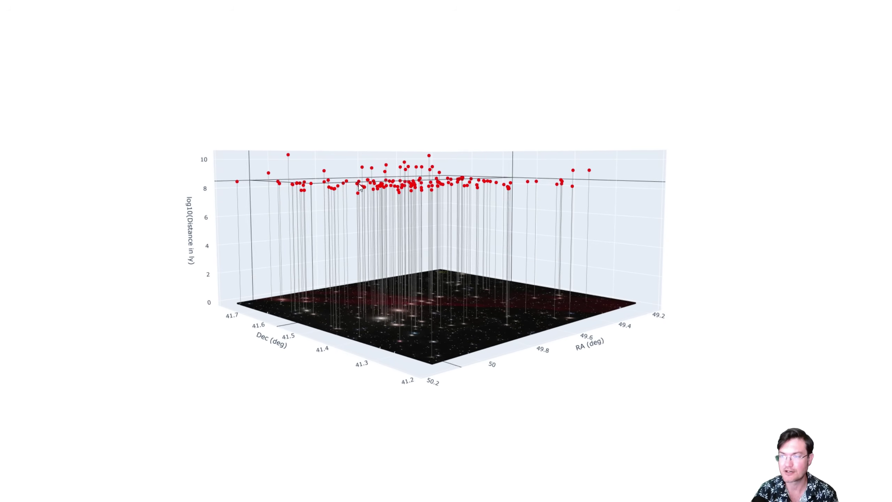
pyautogui.moveTo(362, 189)
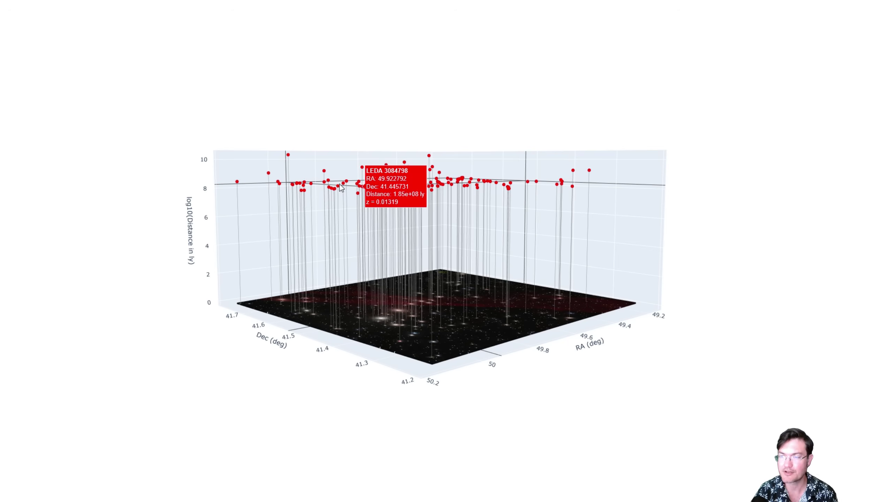
pyautogui.moveTo(329, 183)
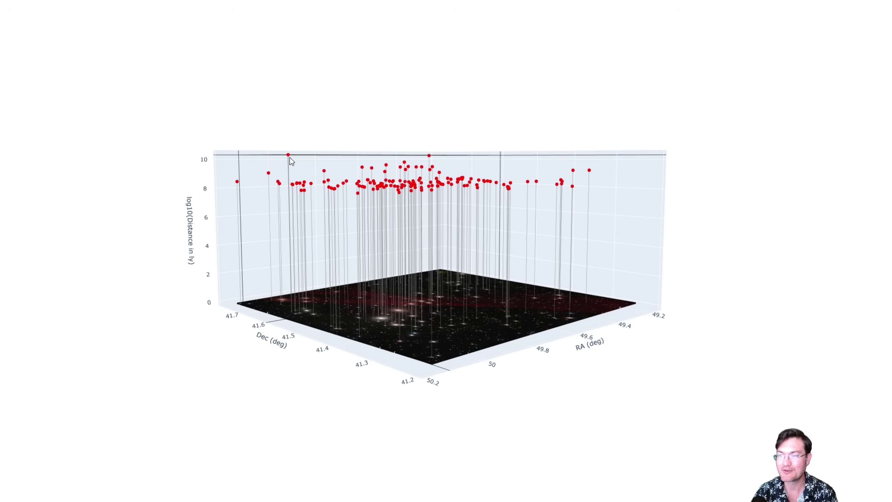
pyautogui.moveTo(290, 159)
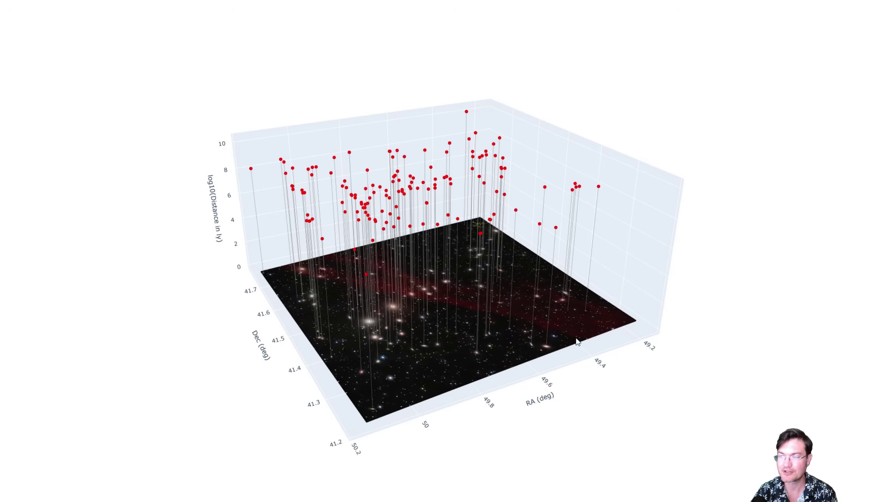
pyautogui.scroll(3, 450, 263)
pyautogui.scroll(1, 451, 266)
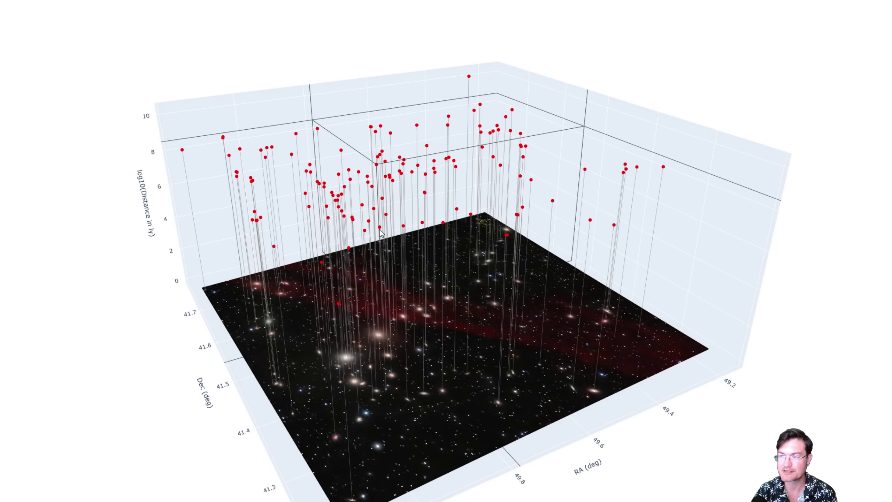
pyautogui.moveTo(381, 228)
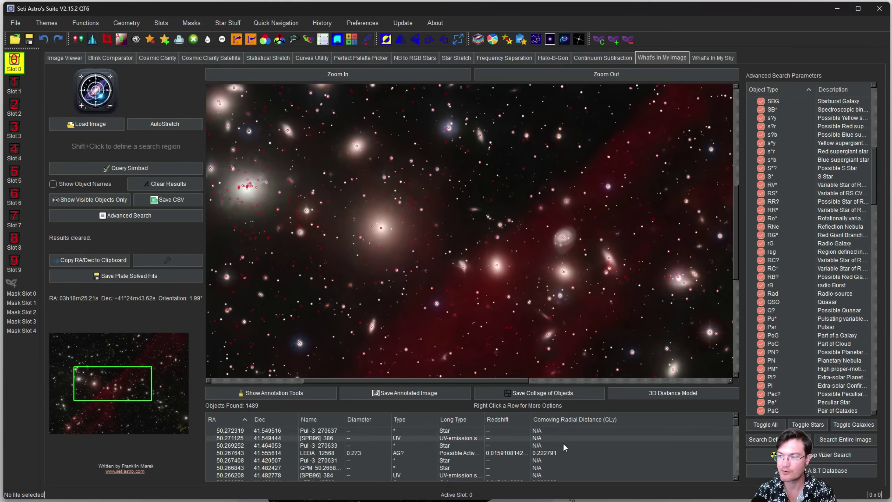
# - Start another 3D distance model with the Smooth Grayscale Image Plane style
pyautogui.click(653, 393)
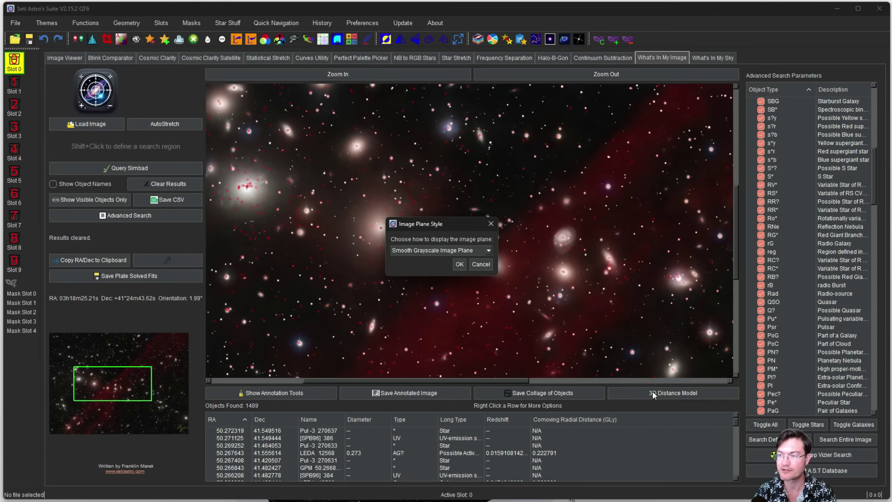
pyautogui.click(435, 250)
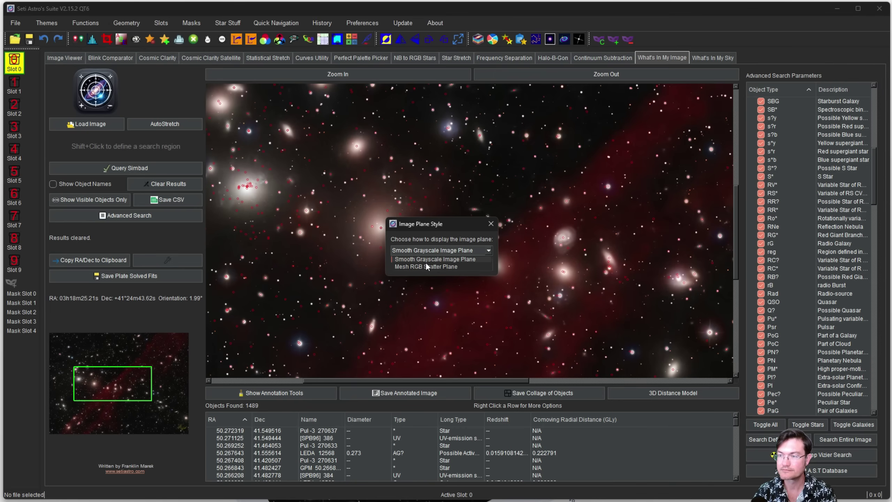
pyautogui.click(422, 261)
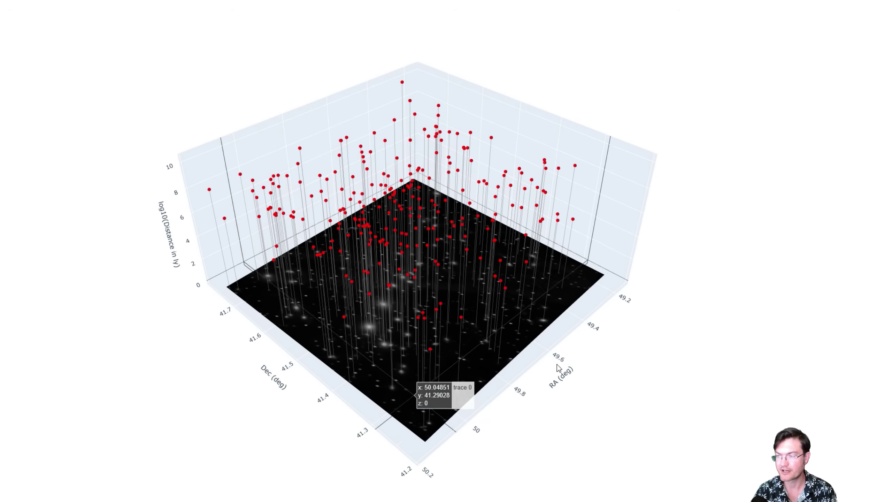
# - Orbit the grayscale-plane cluster plot to a low, side-on view
pyautogui.moveTo(602, 386); pyautogui.dragTo(617, 302)
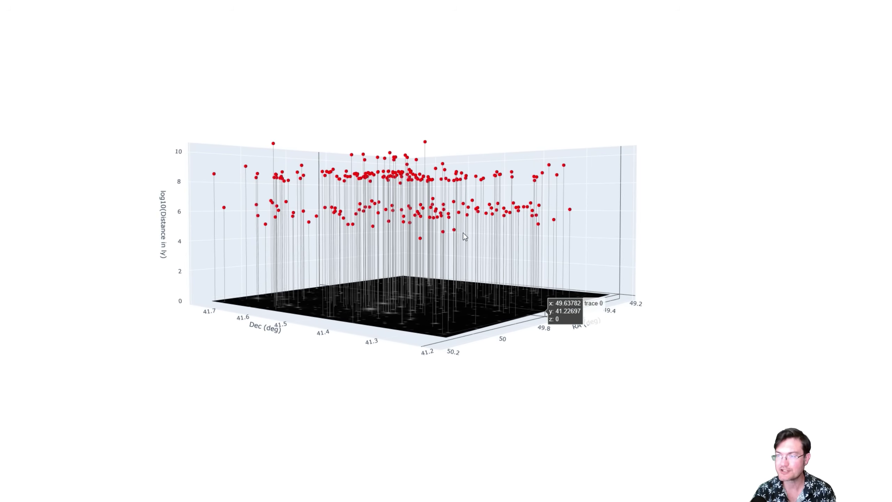
# - Raise the 3D plot's camera angle to reveal more of the image plane
pyautogui.moveTo(324, 231)
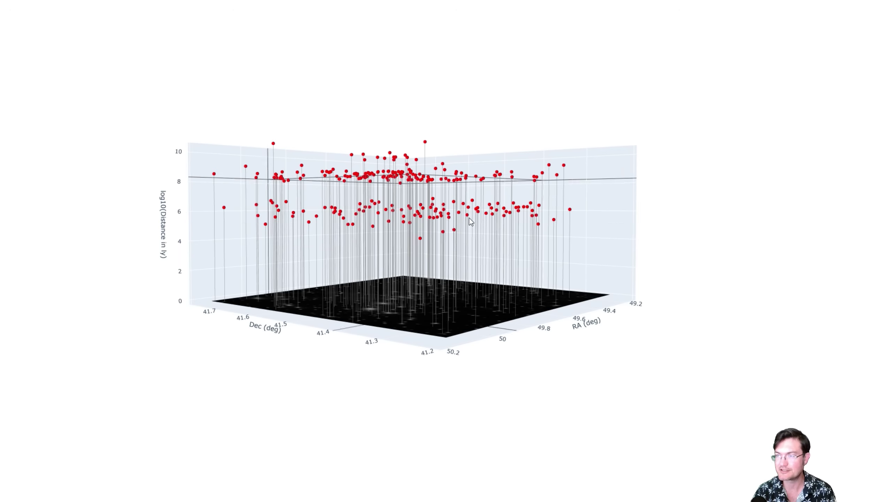
pyautogui.moveTo(453, 219)
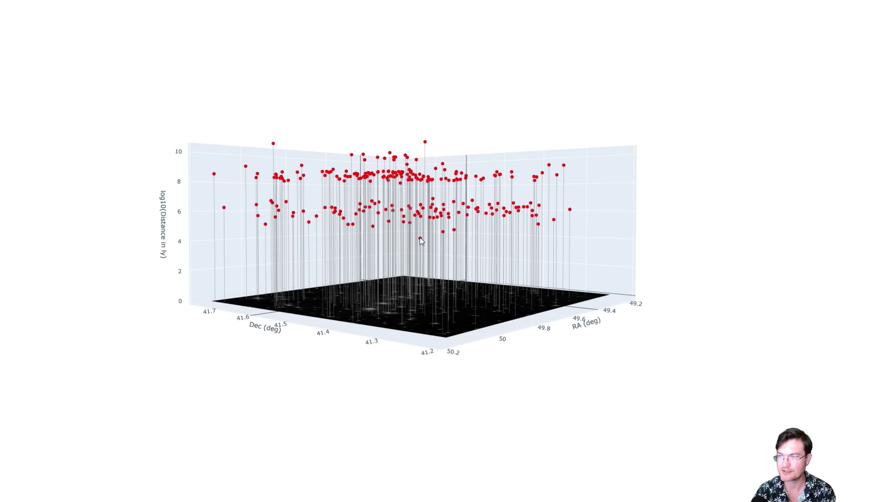
pyautogui.moveTo(421, 240)
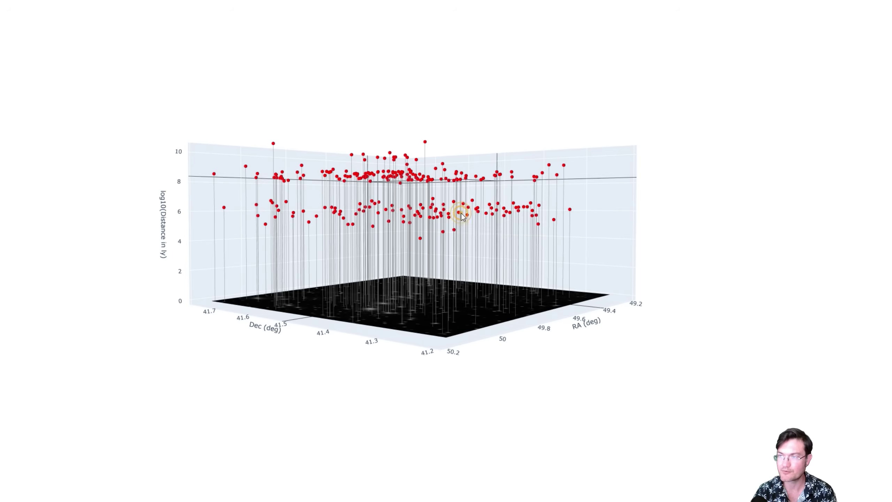
pyautogui.moveTo(455, 208); pyautogui.dragTo(451, 225)
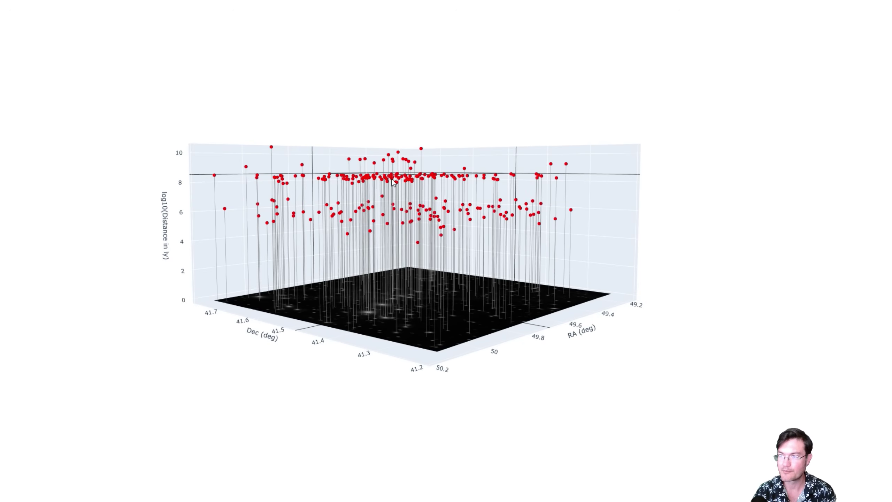
# - Load the M31 Andromeda image in Seti Astro's Suite and pan across it
pyautogui.moveTo(355, 180)
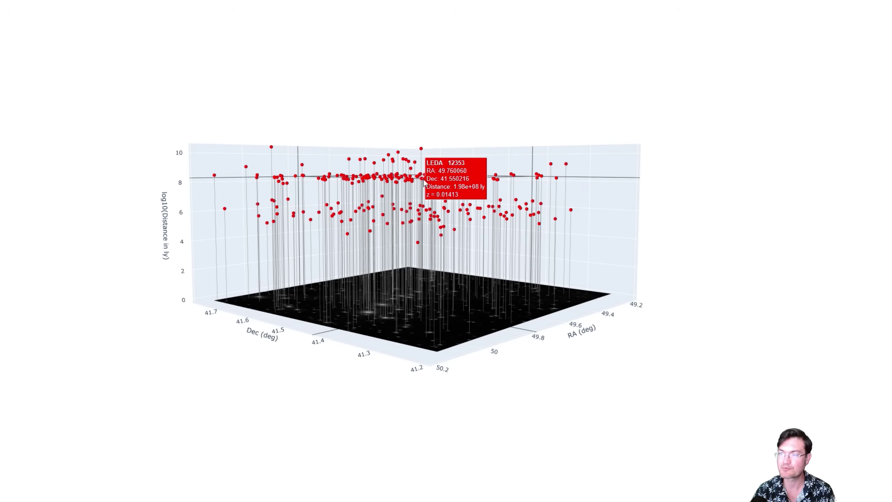
pyautogui.moveTo(272, 148)
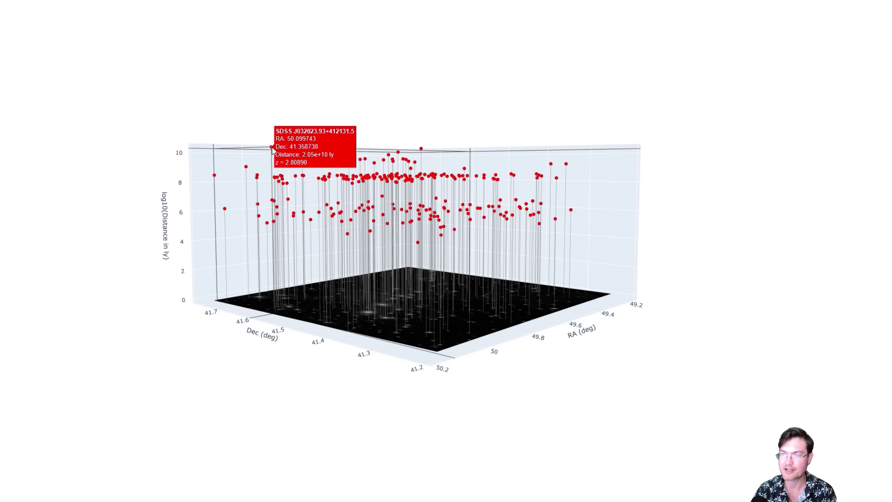
pyautogui.moveTo(422, 149)
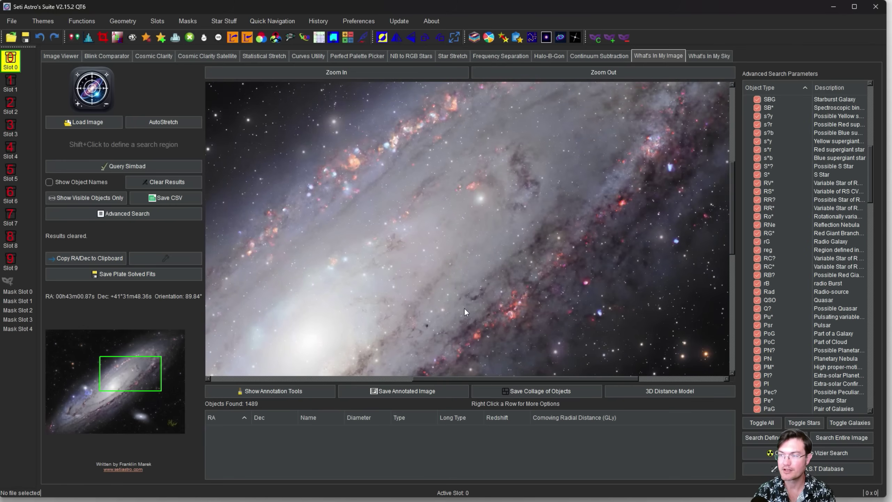
pyautogui.moveTo(562, 233); pyautogui.dragTo(531, 270)
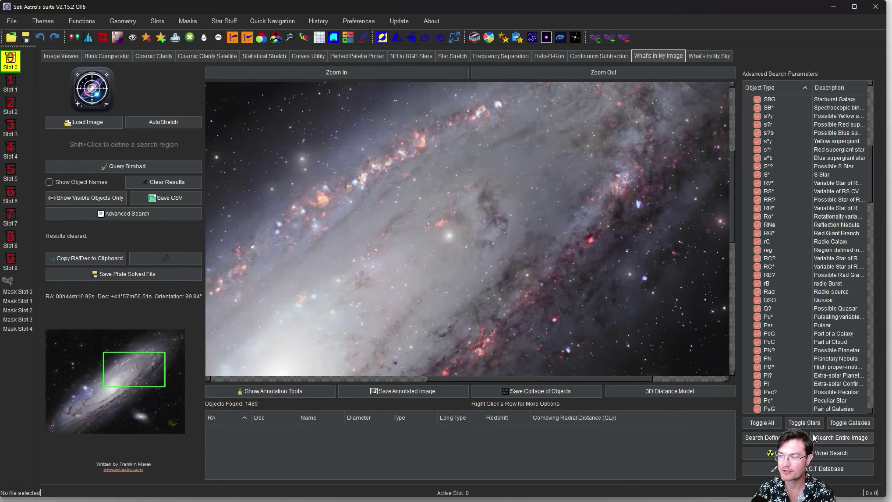
# - Search the entire Andromeda image, finding 9967 catalogued objects
pyautogui.click(836, 437)
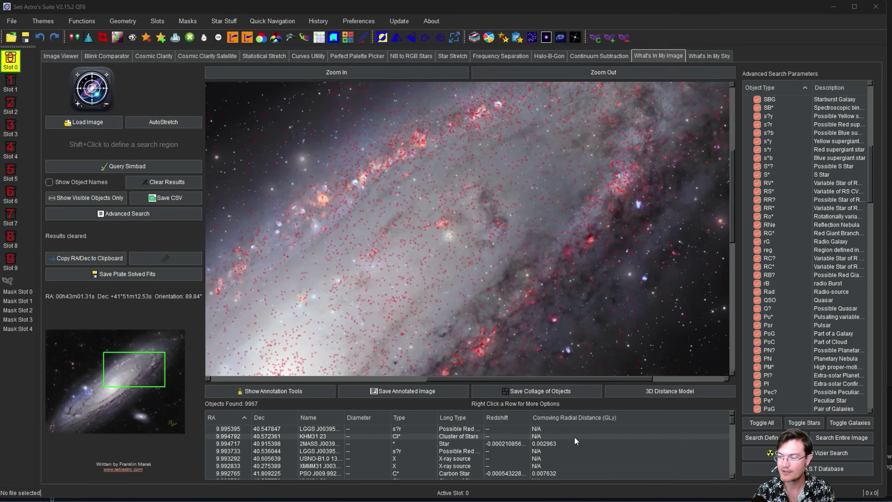
pyautogui.scroll(-10, 575, 437)
pyautogui.scroll(-10, 579, 437)
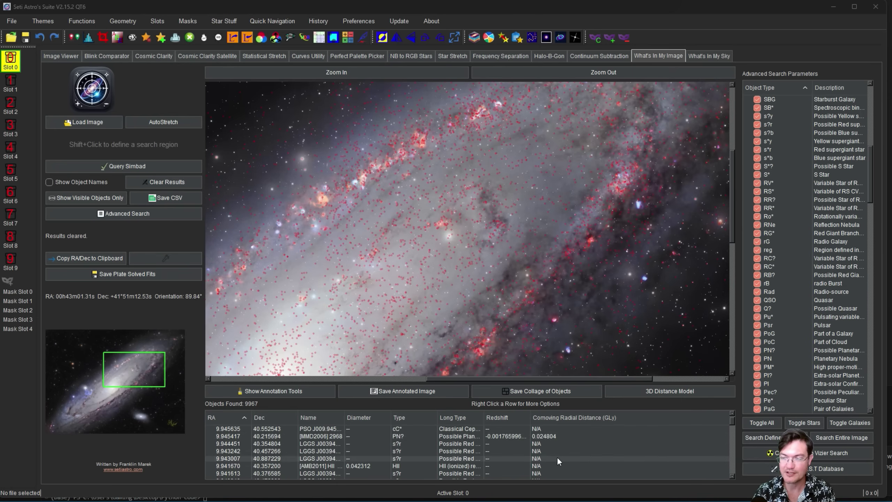
# - Build a Mesh RGB Scatter Plane 3D distance model at 500-pixel scatter resolution
pyautogui.click(651, 393)
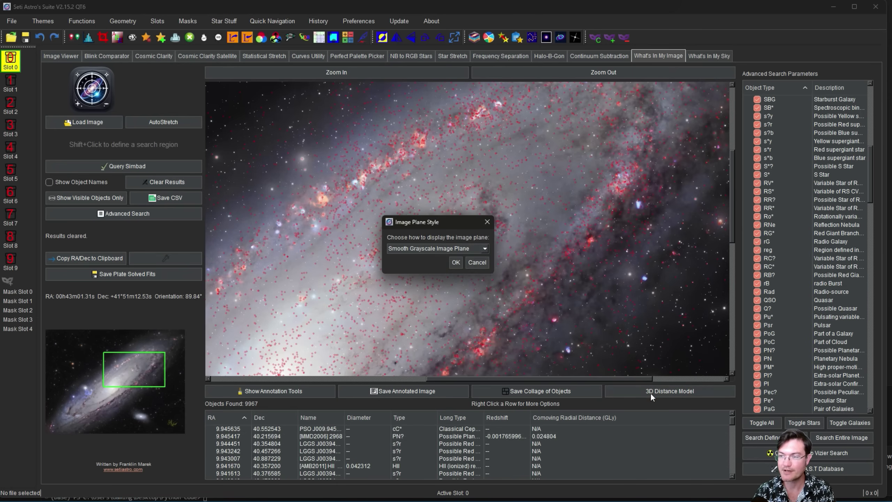
pyautogui.click(449, 246)
pyautogui.click(427, 264)
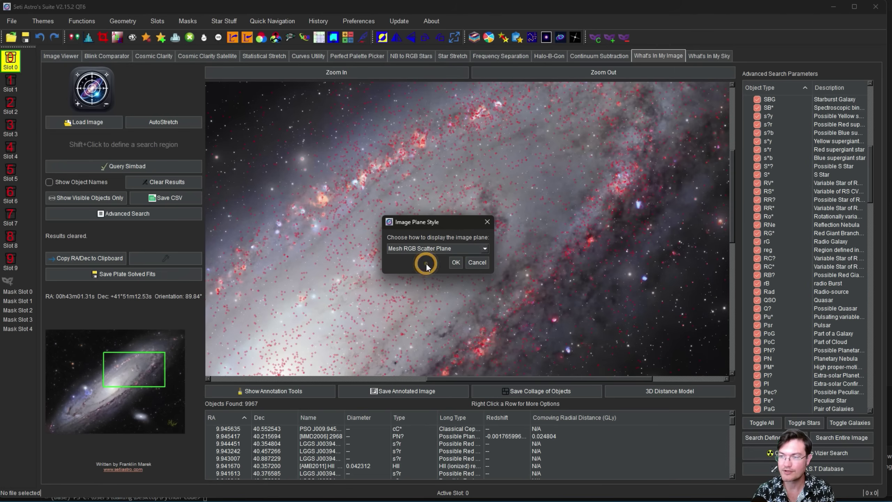
pyautogui.click(456, 261)
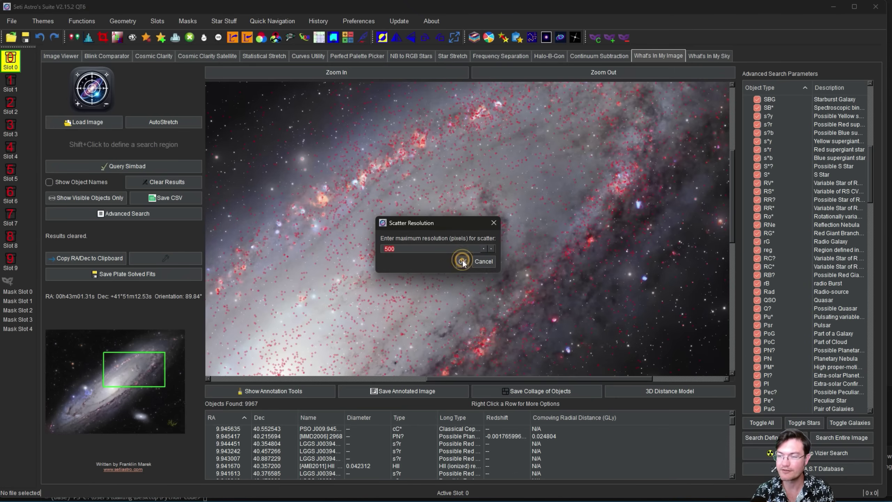
pyautogui.click(462, 261)
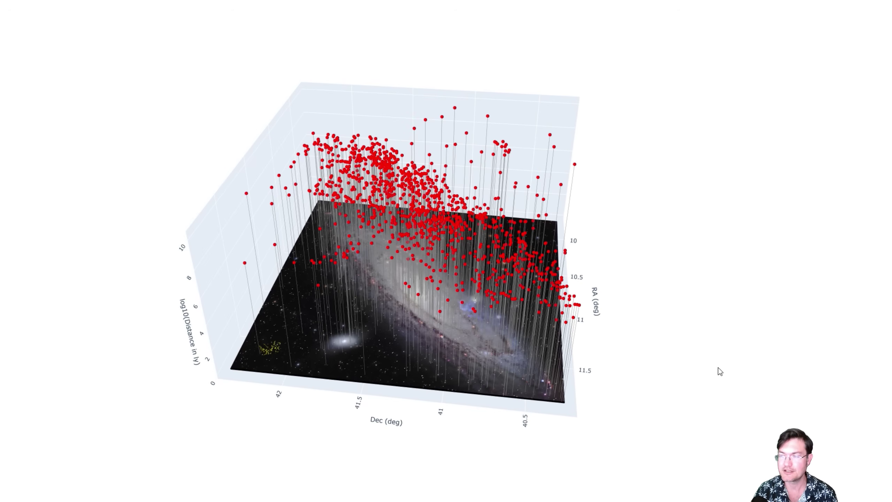
# - Zoom into the Andromeda 3D plot of red markers above the colour galaxy plane
pyautogui.scroll(5, 708, 342)
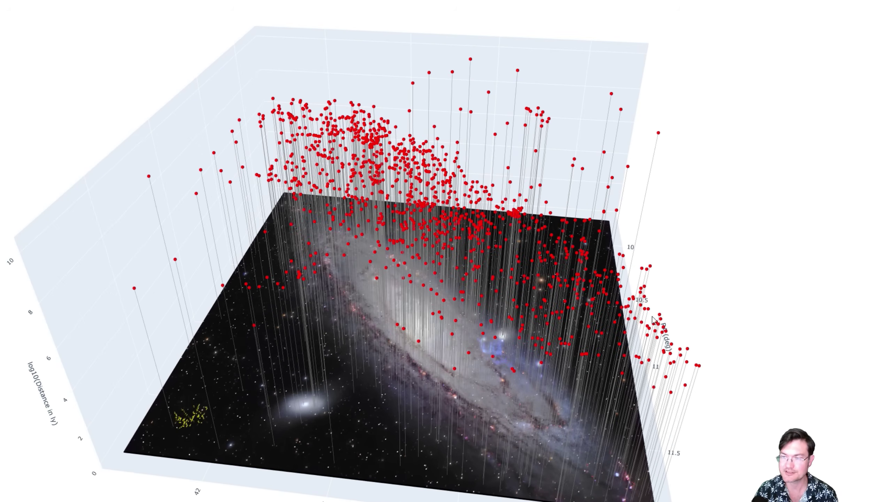